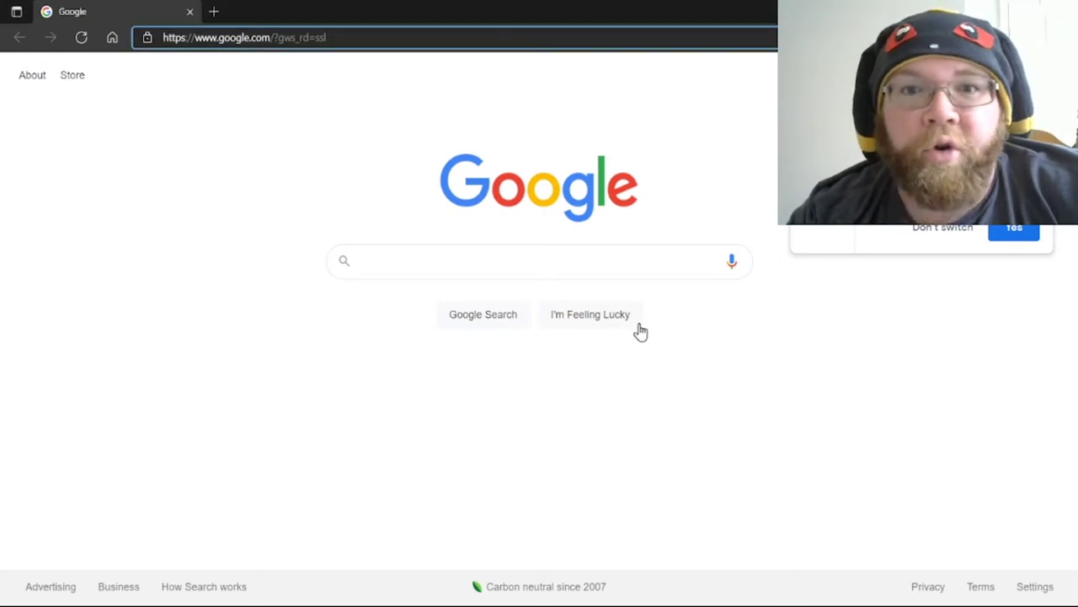
- Search Google for 'cool dragons' and show the image results
left_click(582, 252)
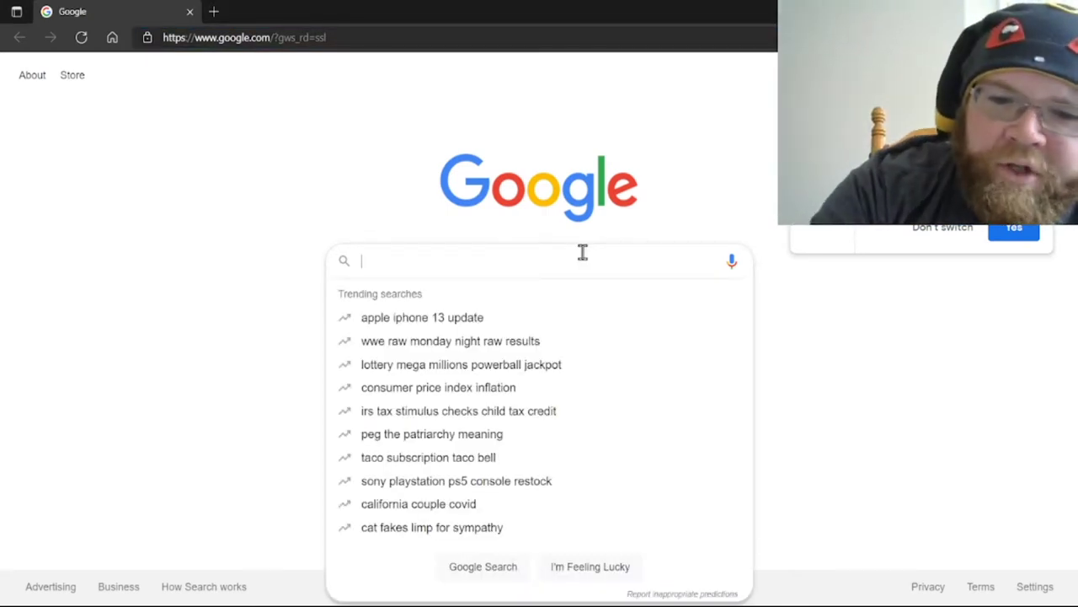
type("cool drag")
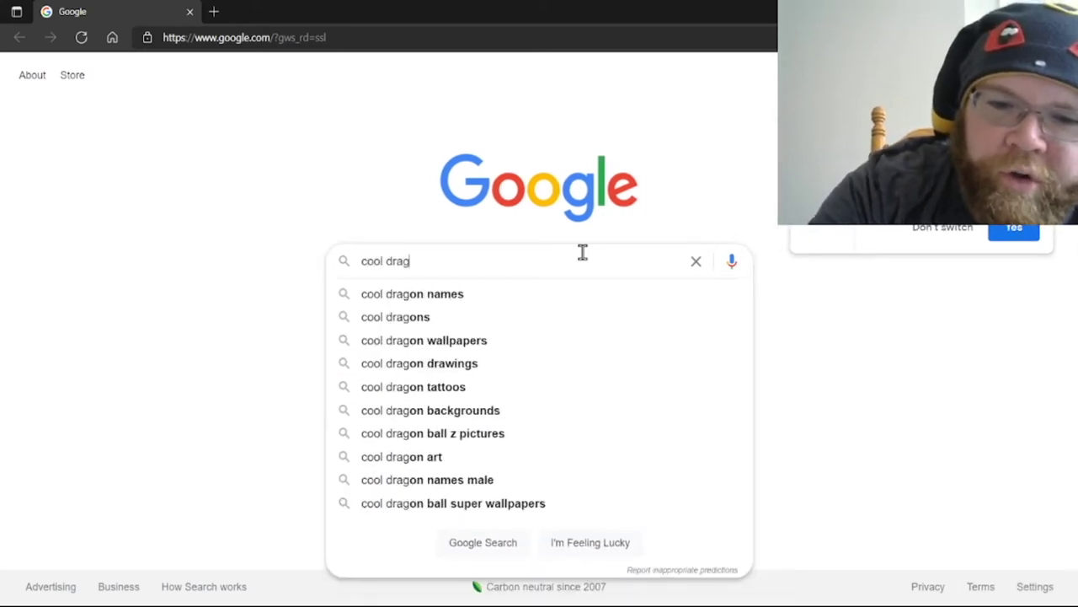
type("ons")
key("Return")
left_click(206, 127)
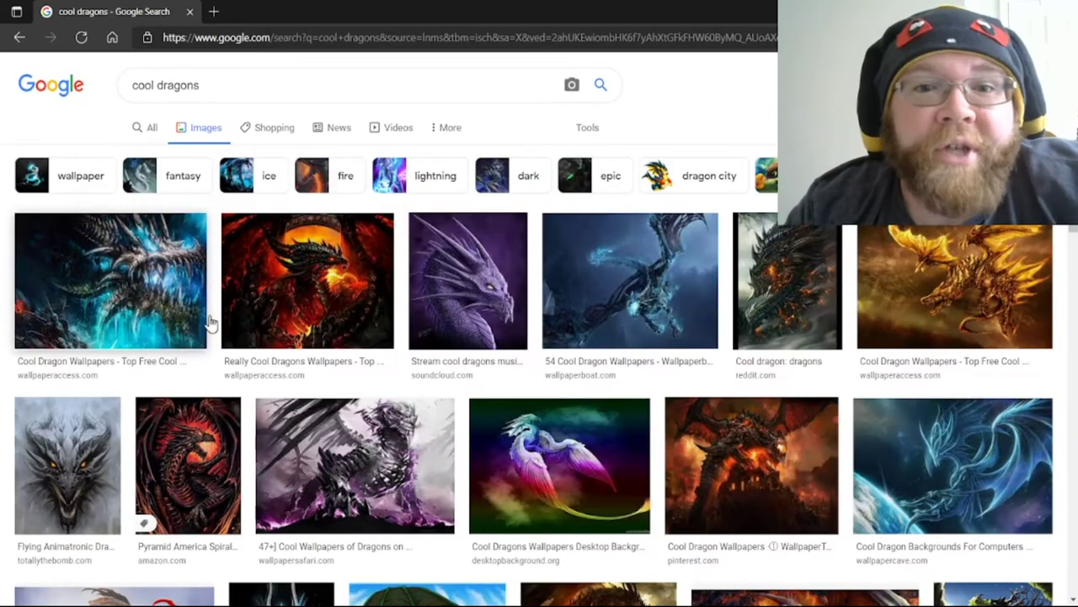
- Open the purple-grey dragon wallpaper's full-size image in a new tab and view it
left_click(383, 451)
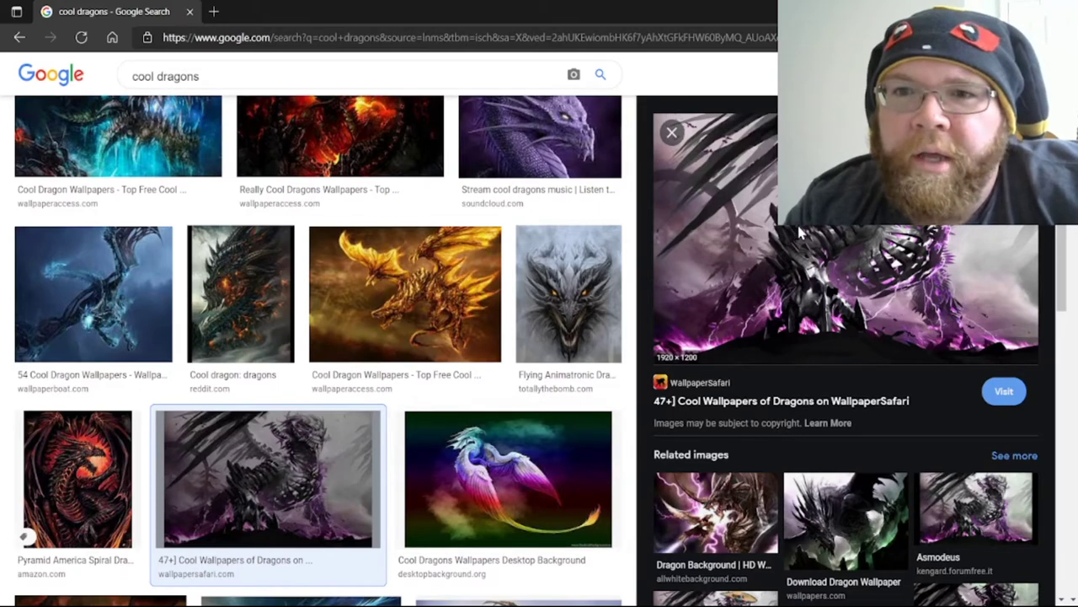
middle_click(854, 395)
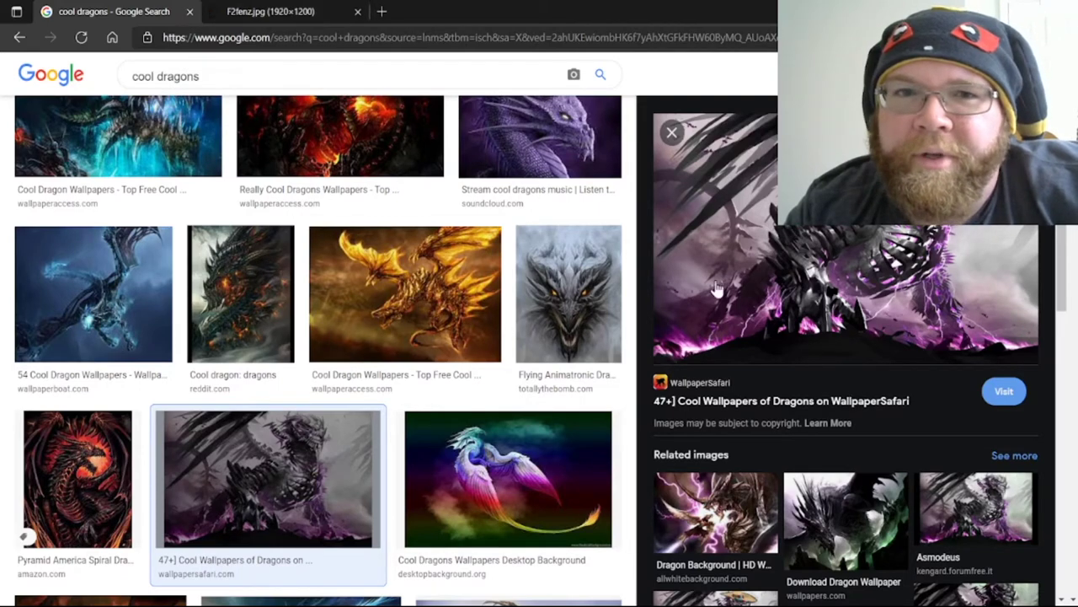
left_click(266, 11)
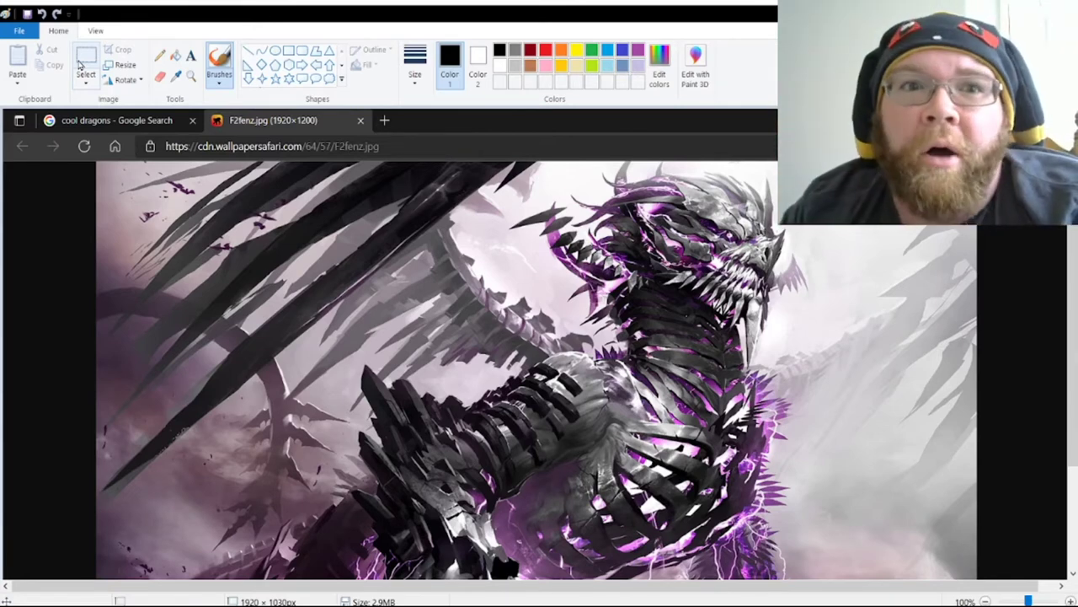
- Choose the rectangular Select tool in Paint
left_click(85, 57)
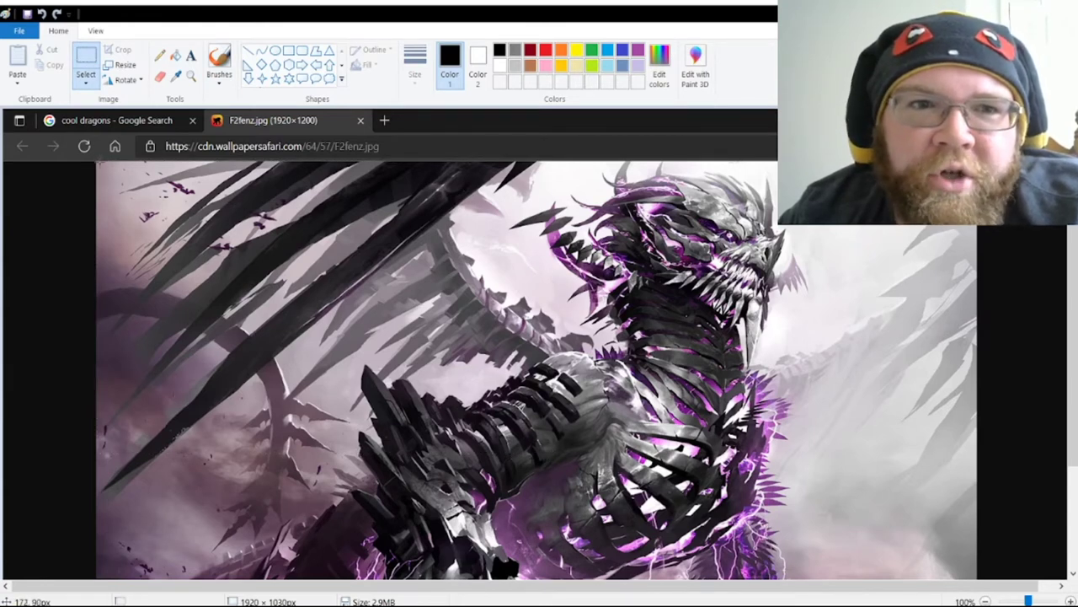
- Clear away the Edge browser bar and black margins, leaving only the dragon, and zoom out to 50%
left_click_drag(98, 158, 979, 563)
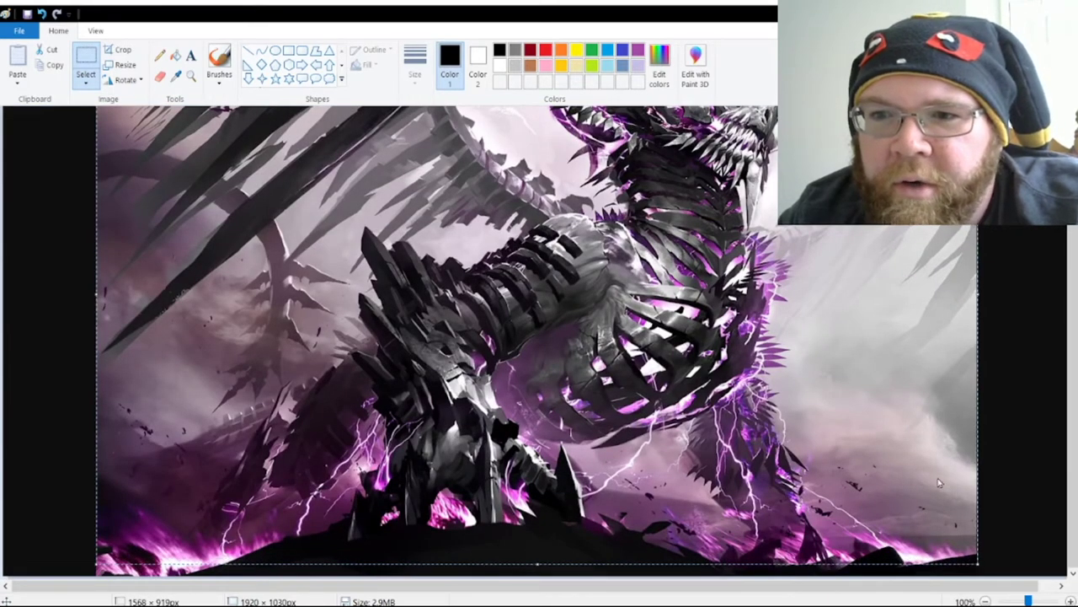
key("ctrl+a")
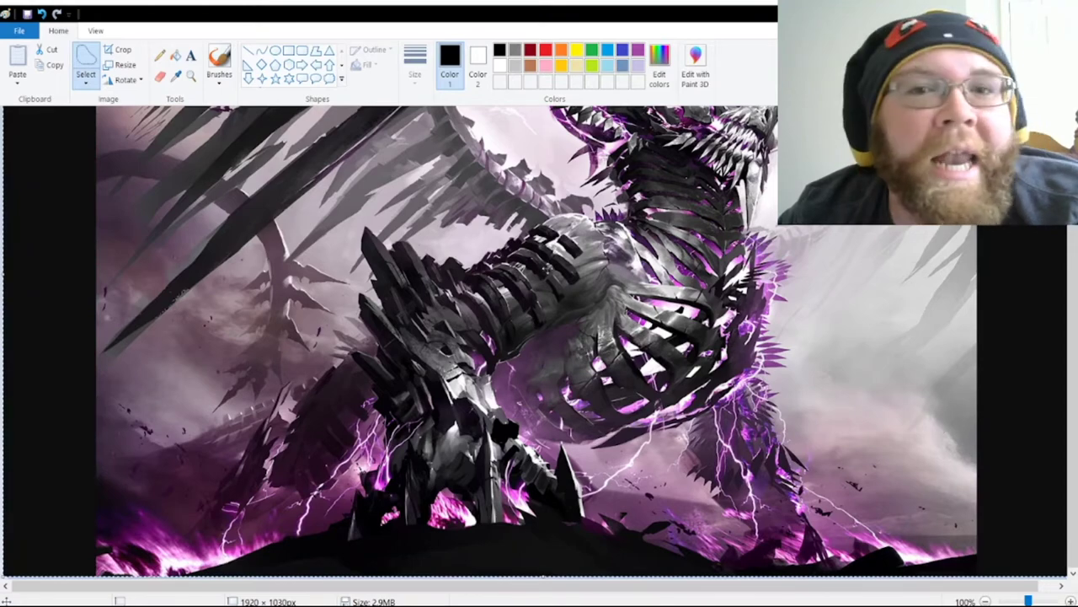
key("ctrl+z")
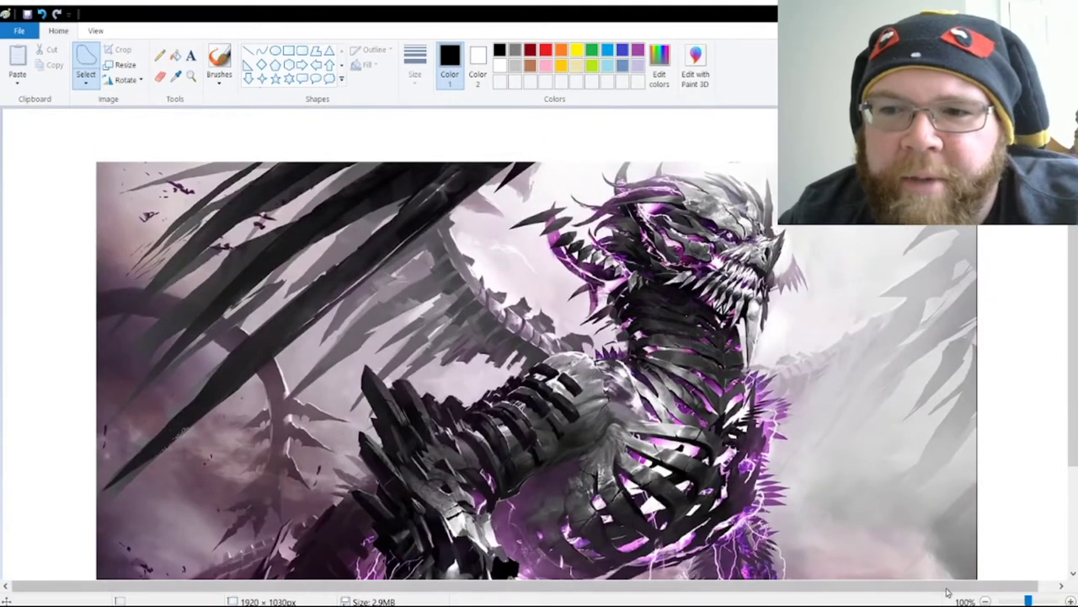
scroll(337, 253, "down", 1)
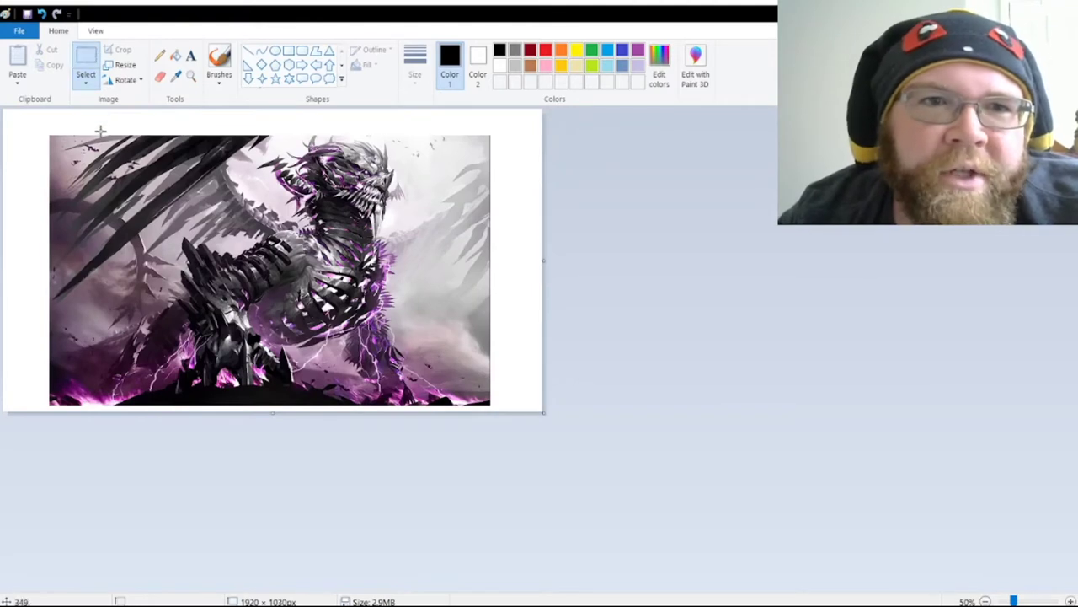
- Move the dragon picture to the top-left corner and shrink it to about 892 × 630 px
left_click_drag(44, 130, 497, 414)
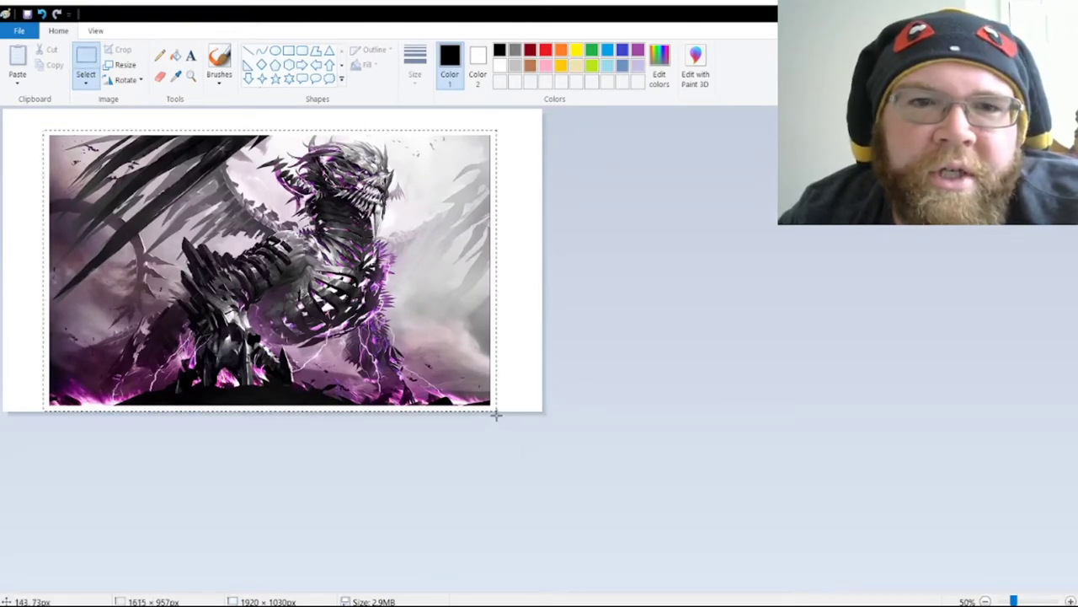
left_click_drag(230, 245, 212, 228)
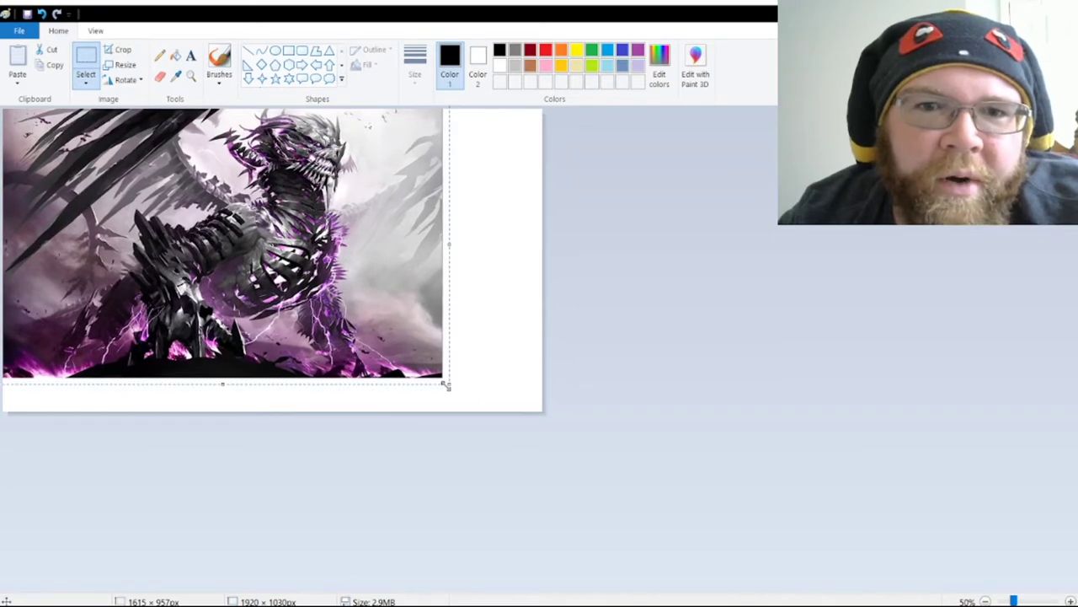
left_click_drag(446, 385, 252, 291)
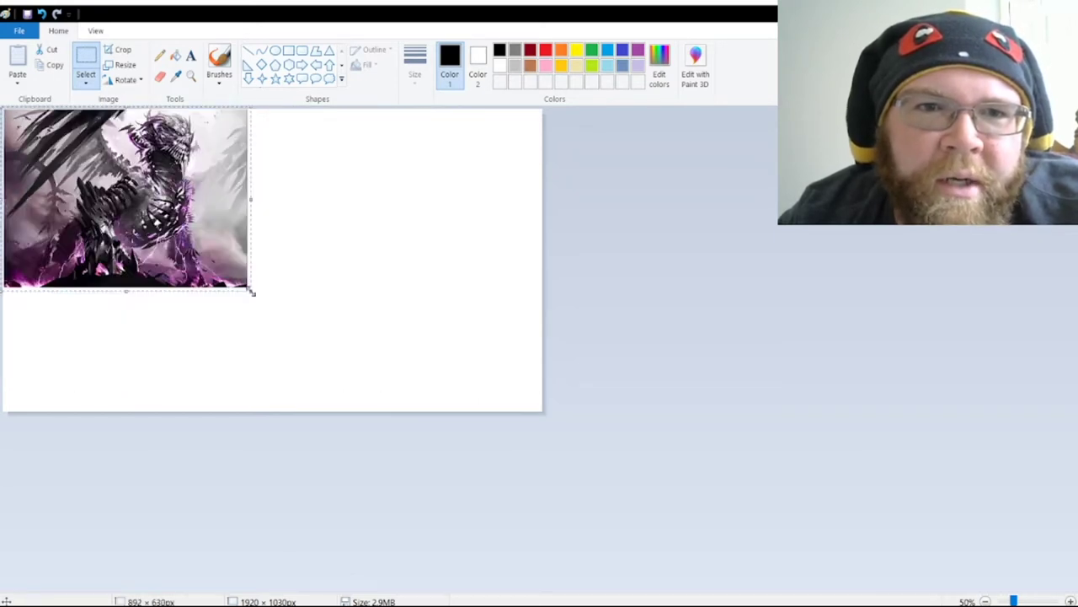
left_click(451, 394)
- Trim the canvas to 859 × 600 px around the dragon picture
left_click_drag(543, 412, 257, 294)
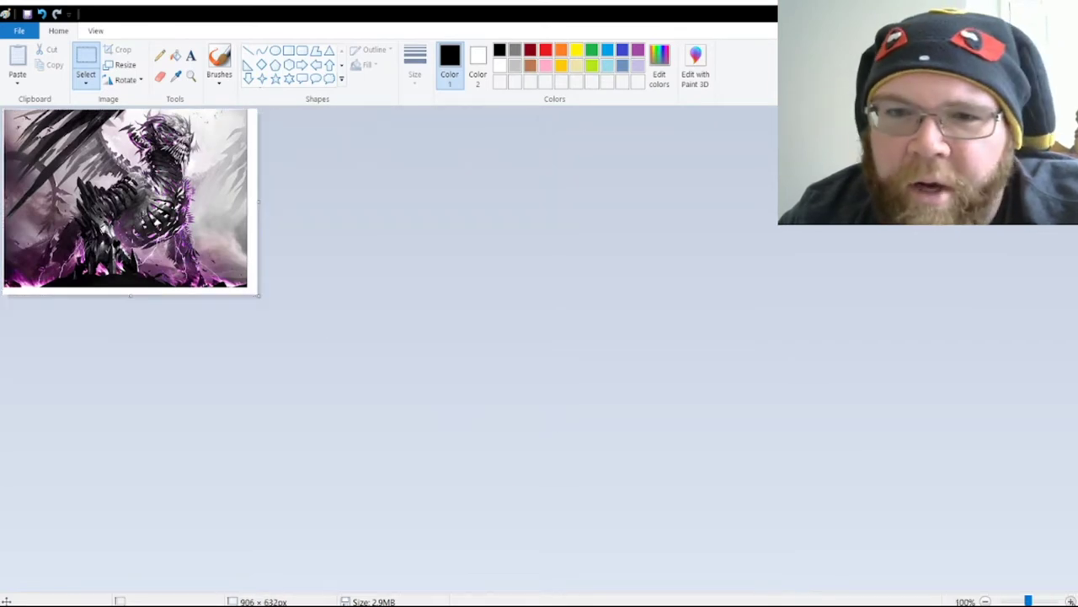
scroll(258, 294, "up", 1)
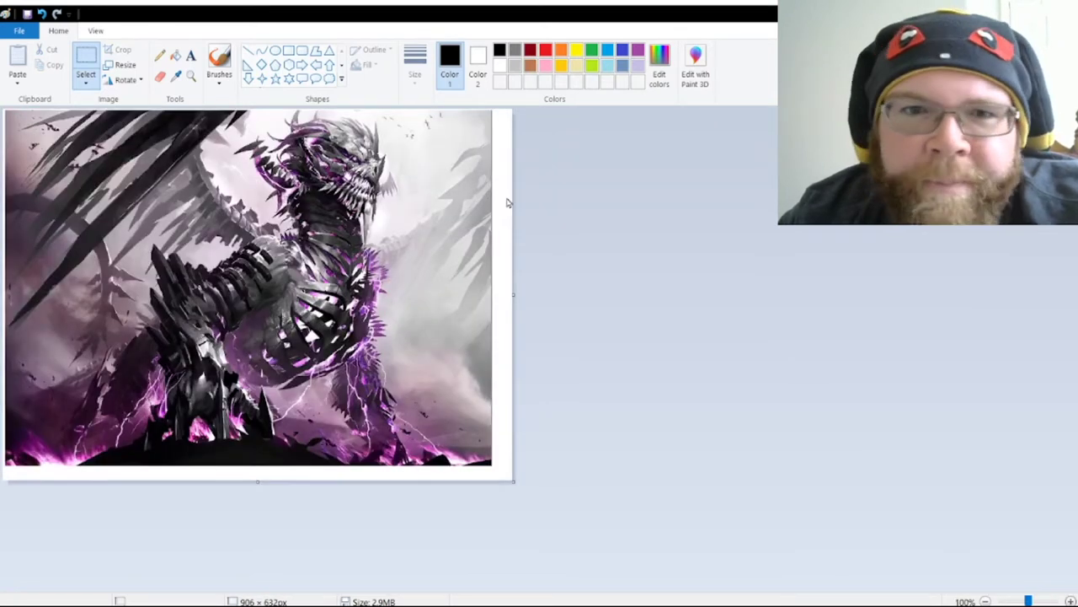
left_click(92, 77)
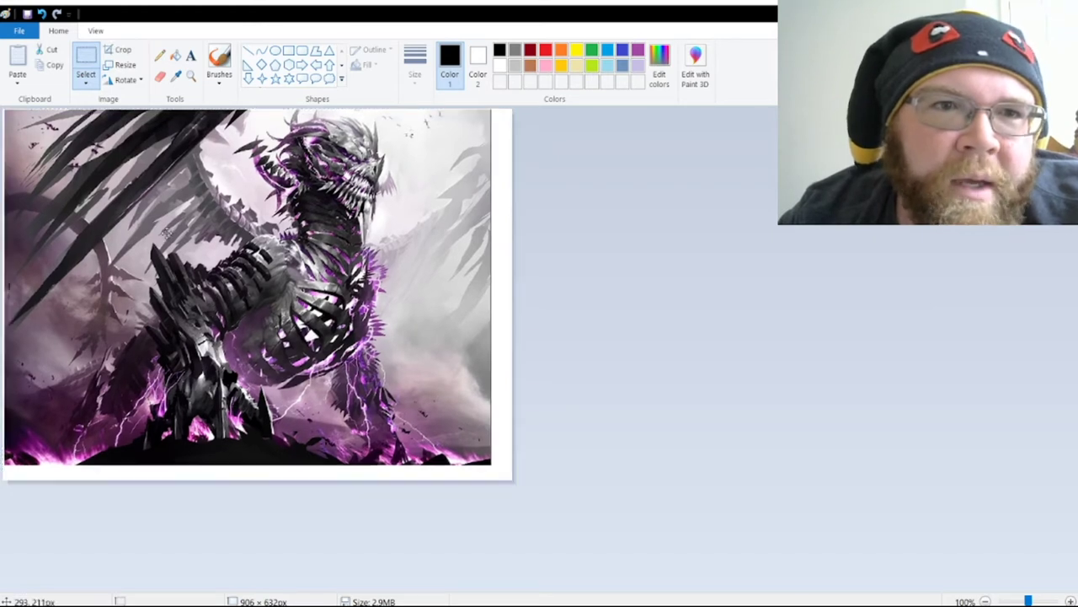
left_click(250, 286)
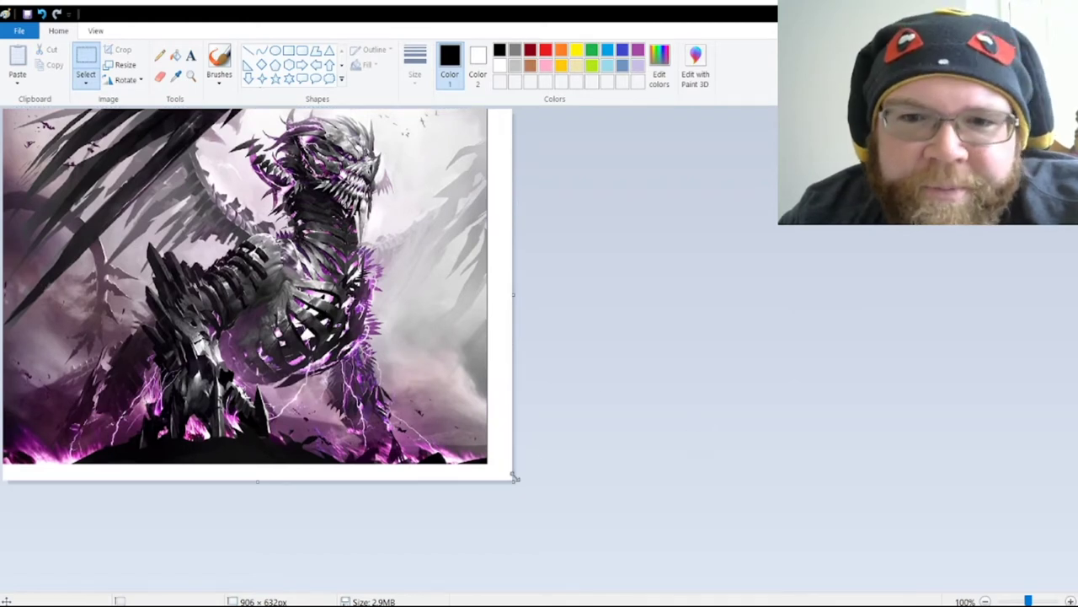
left_click_drag(514, 477, 487, 463)
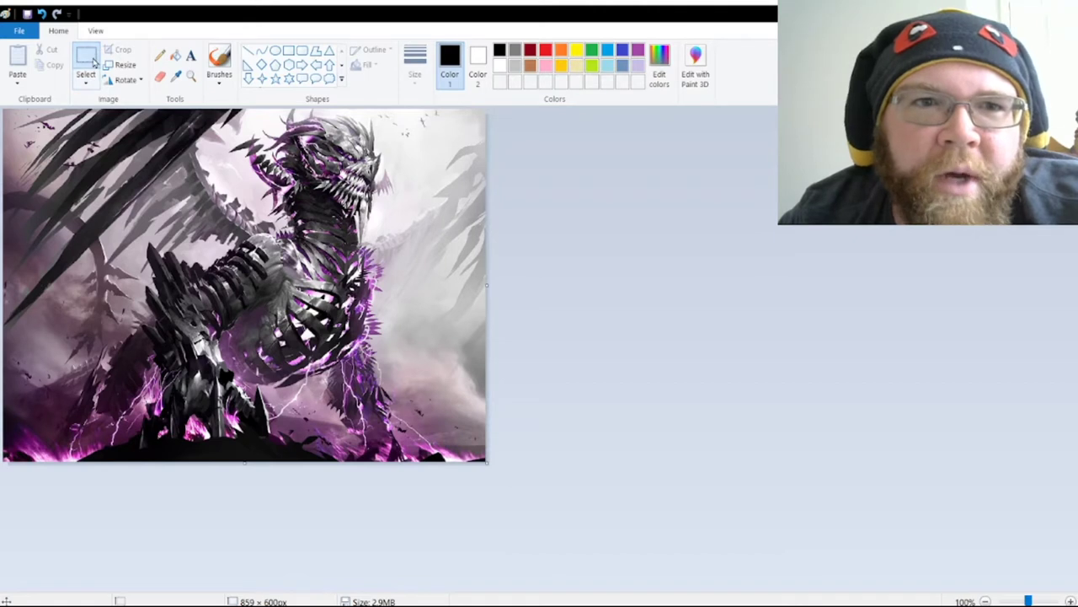
- Copy the whole image and open the Desktop folder in File Explorer
left_click(93, 61)
key("ctrl+a")
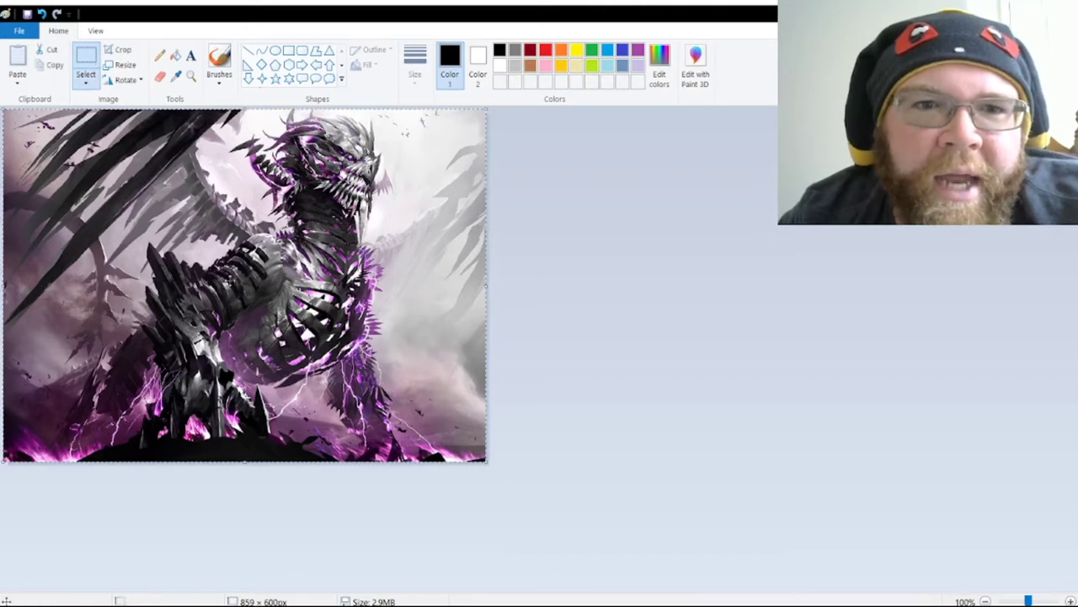
key("ctrl+c")
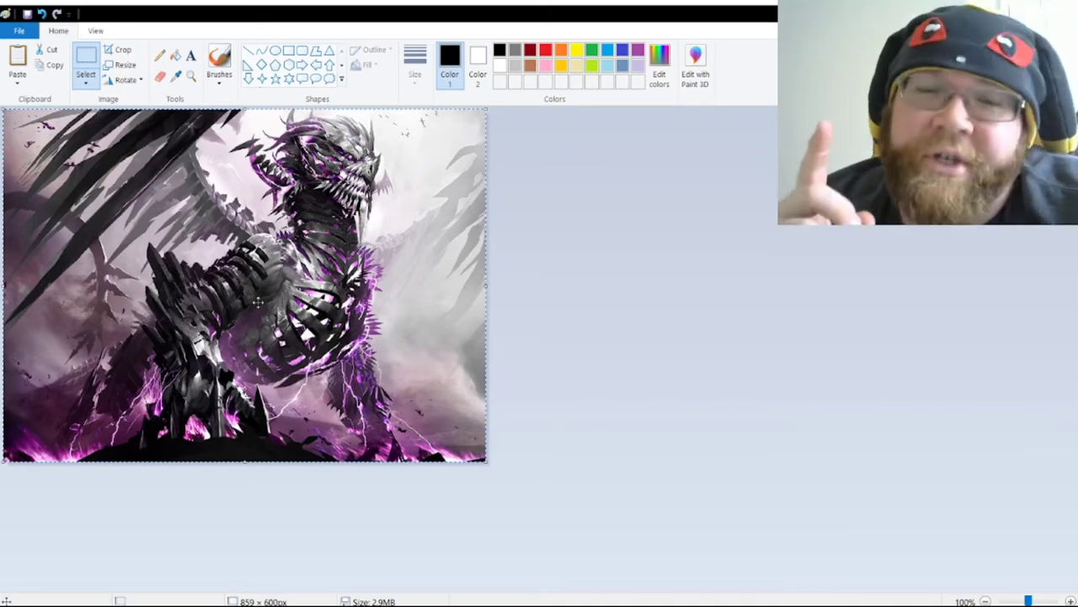
key("super+e")
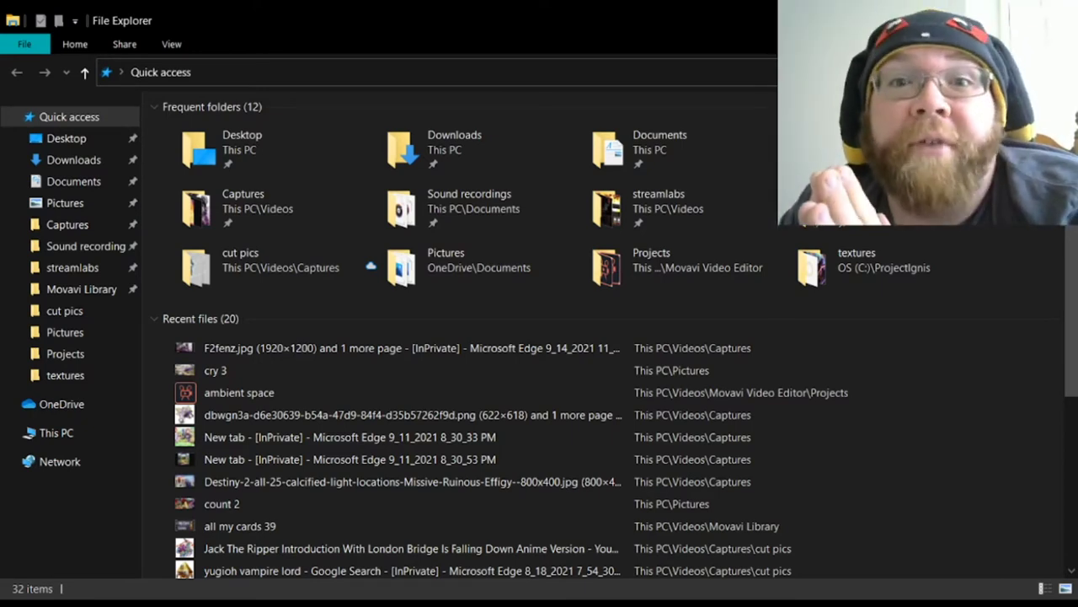
left_click(84, 142)
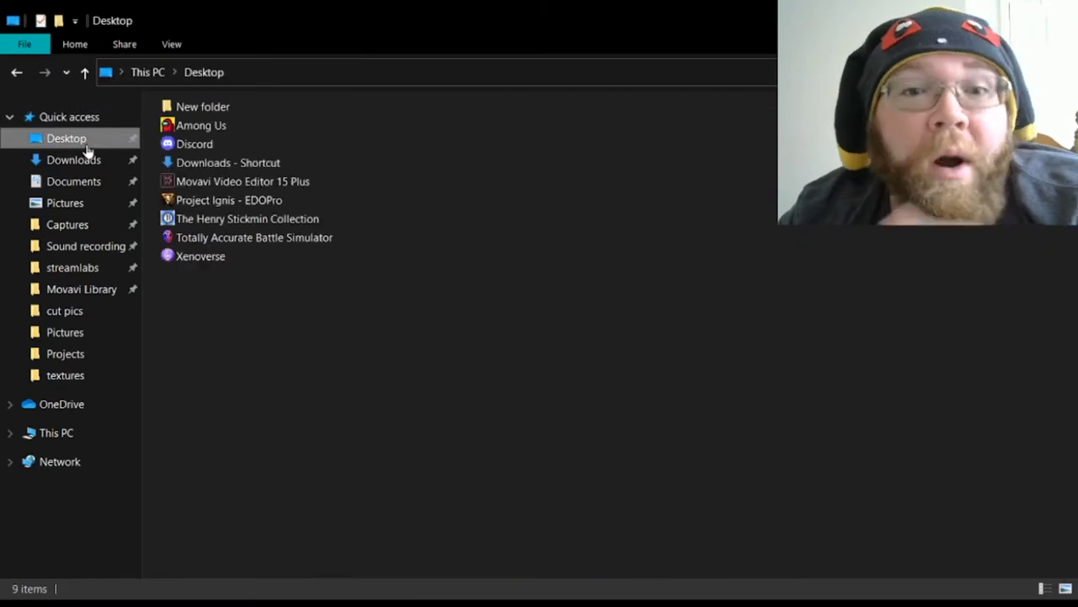
- From the Project Ignis - EDOPro shortcut, open the textures folder and select the cover image
left_click(230, 201)
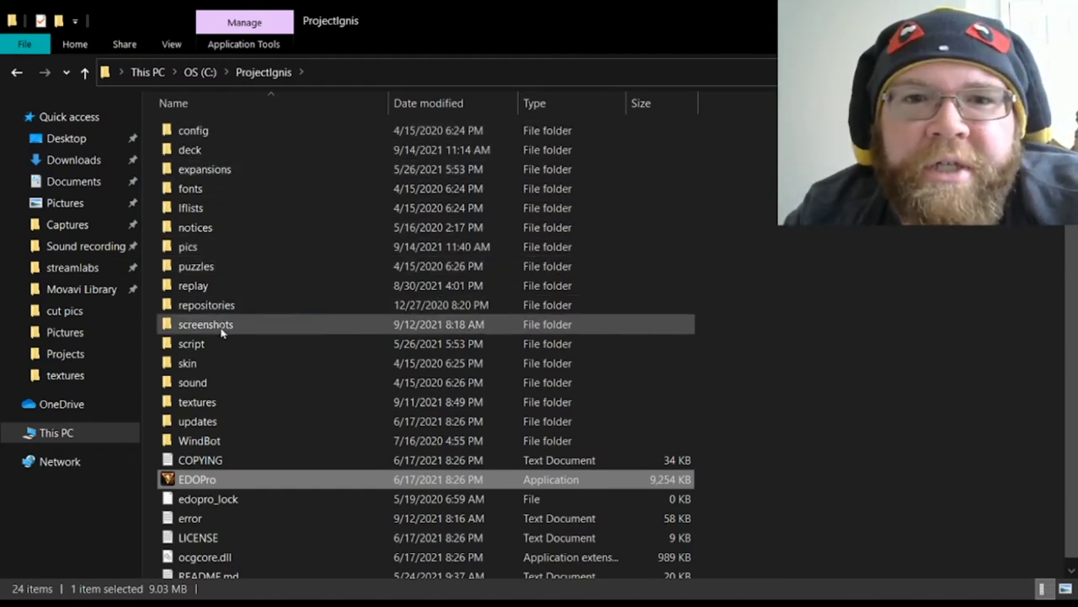
double_click(201, 403)
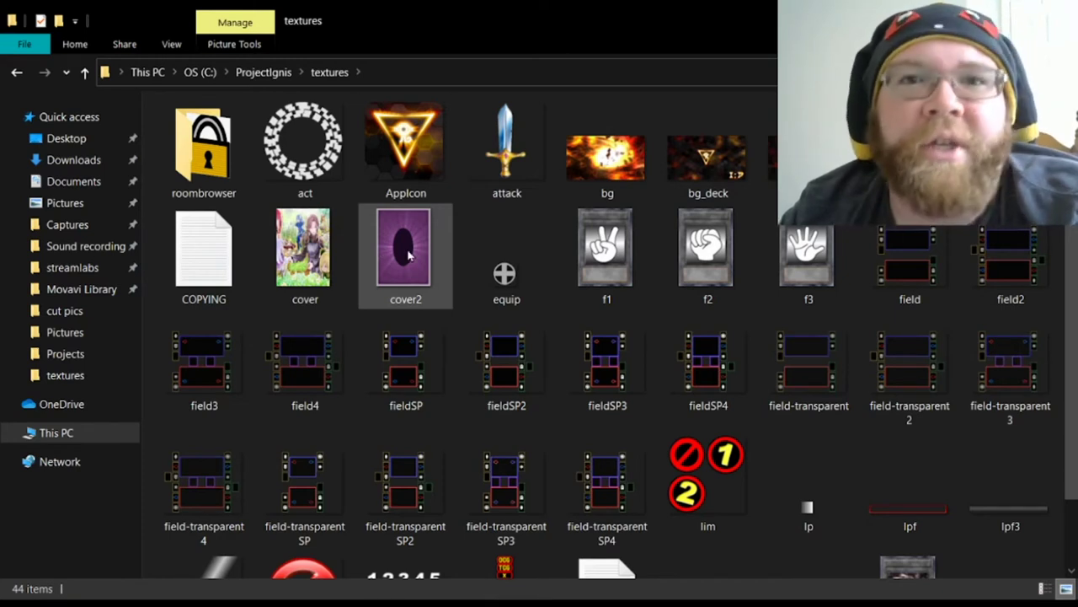
left_click(304, 253)
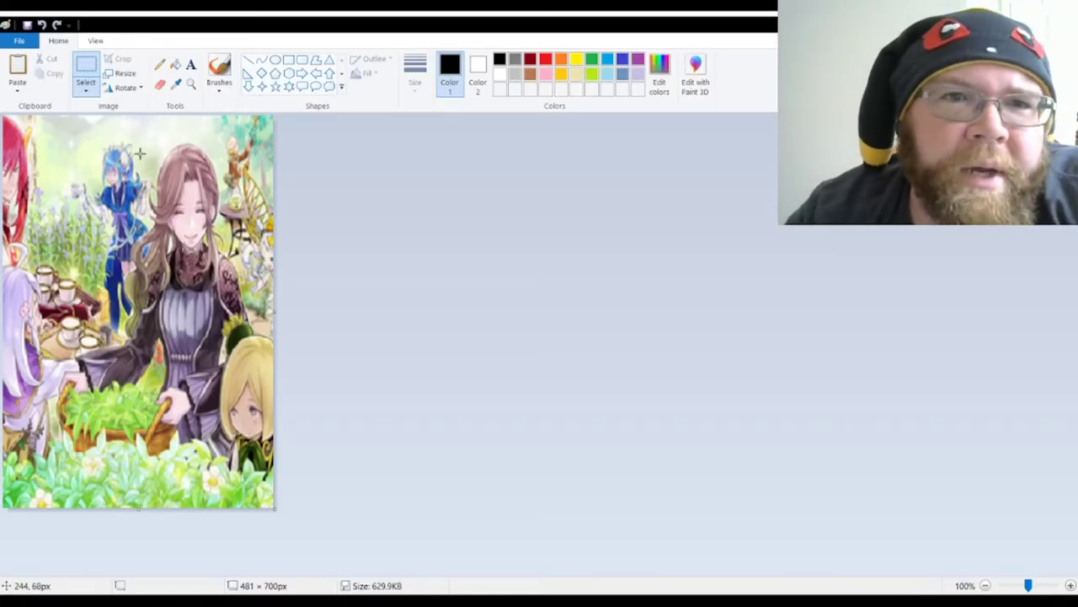
- Mark the woman's face with a black brush stroke; paste and shrink the dragon, then undo the paste
left_click(218, 70)
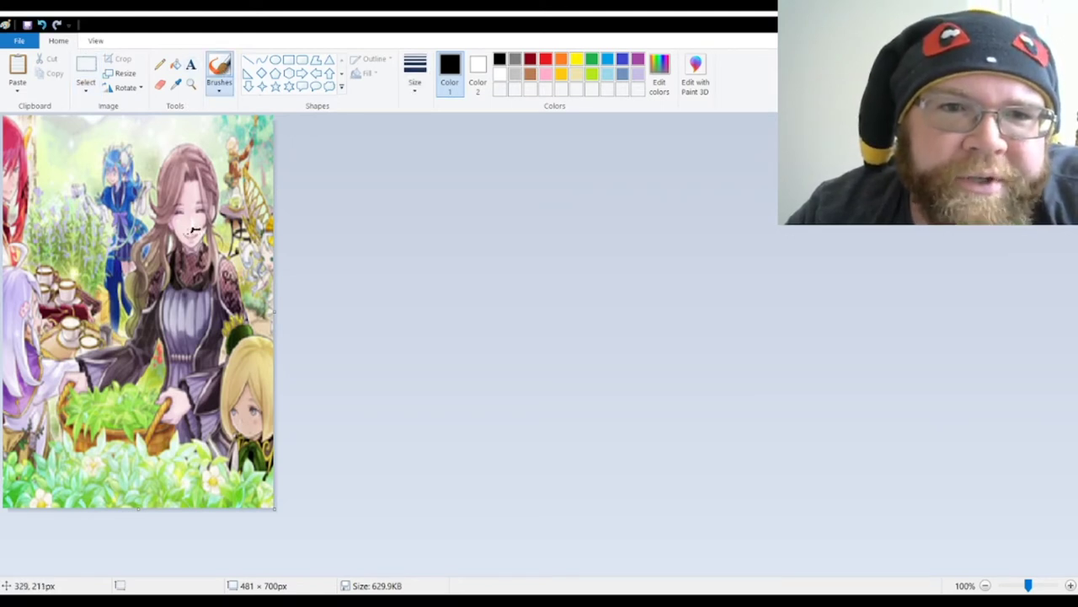
left_click_drag(186, 230, 178, 226)
left_click(85, 69)
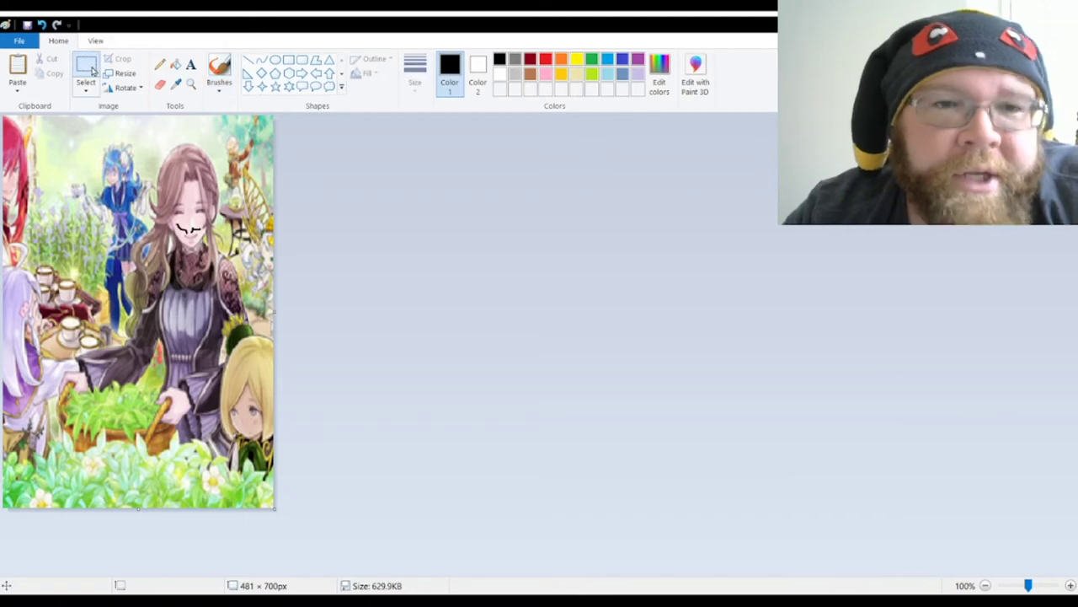
left_click_drag(86, 201, 158, 323)
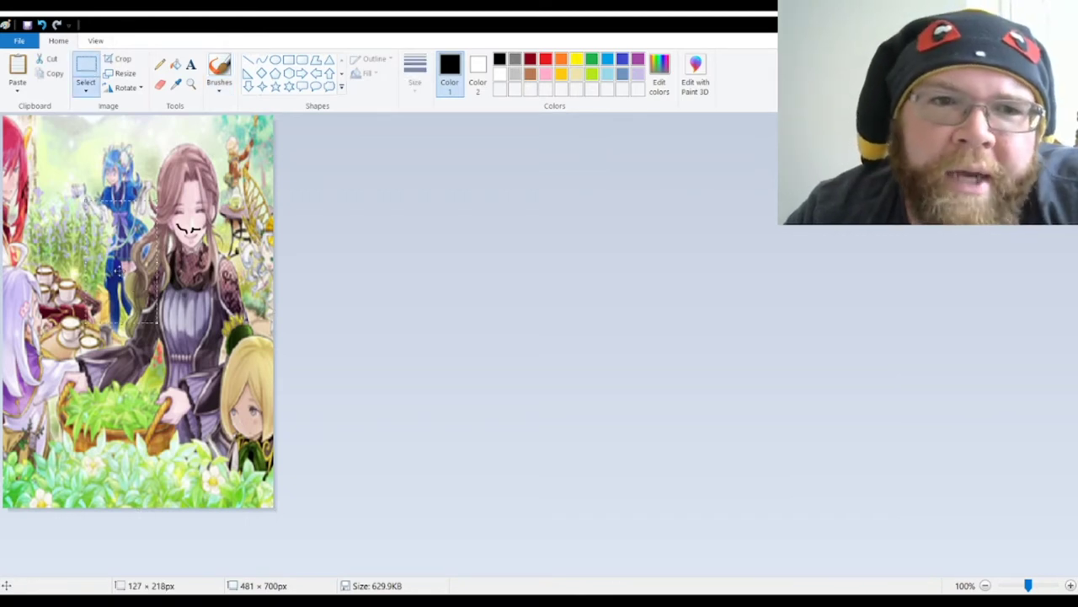
key("ctrl+v")
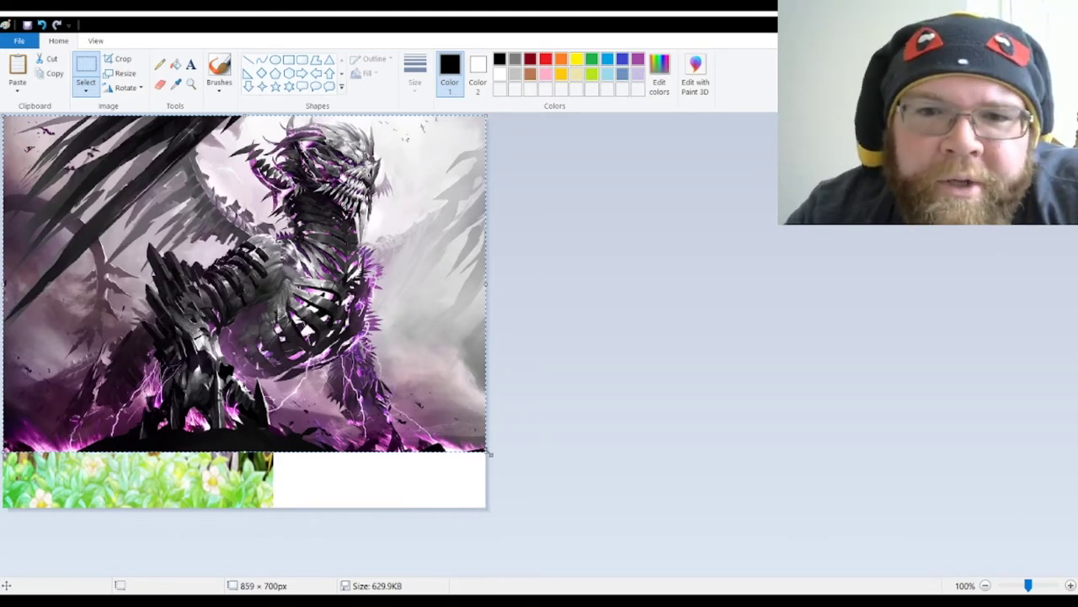
left_click_drag(487, 453, 272, 506)
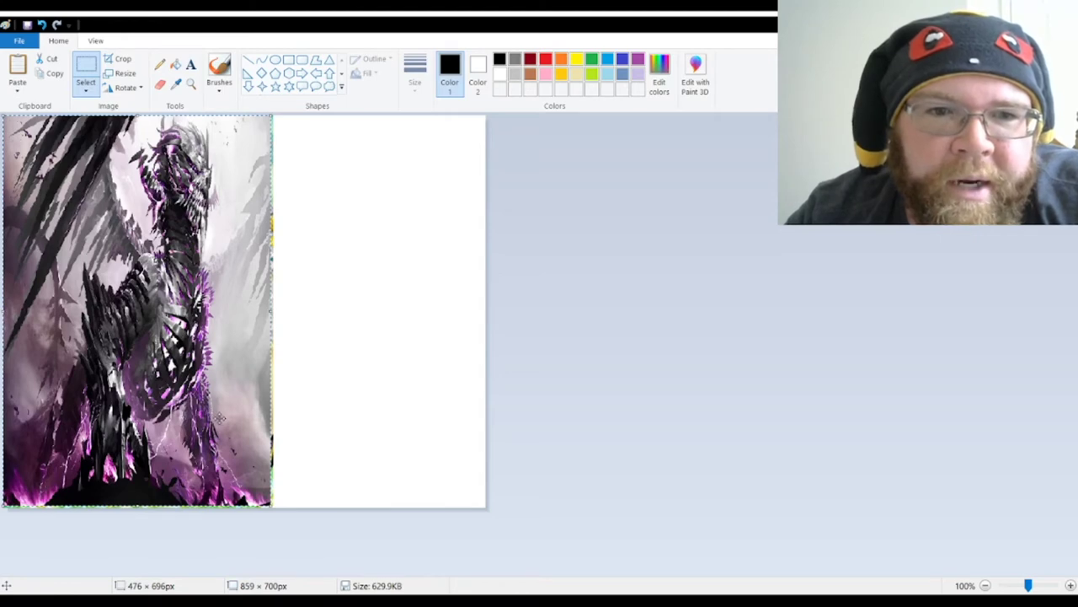
left_click(41, 25)
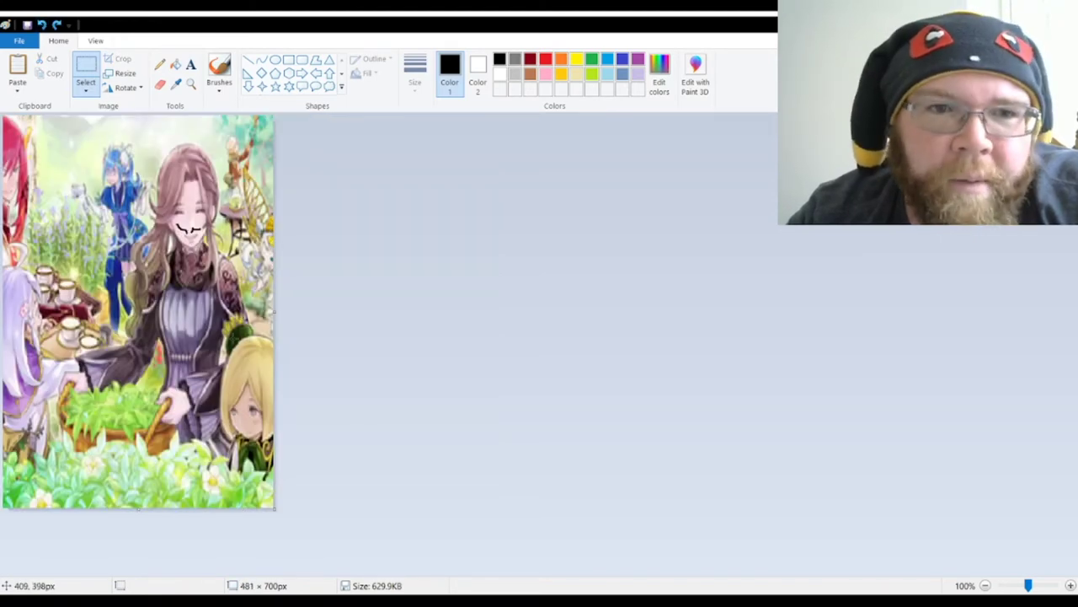
- Paste the dragon, enlarge and reposition it to fill the 481 × 700 cover, then fix it in place
left_click_drag(105, 187, 188, 337)
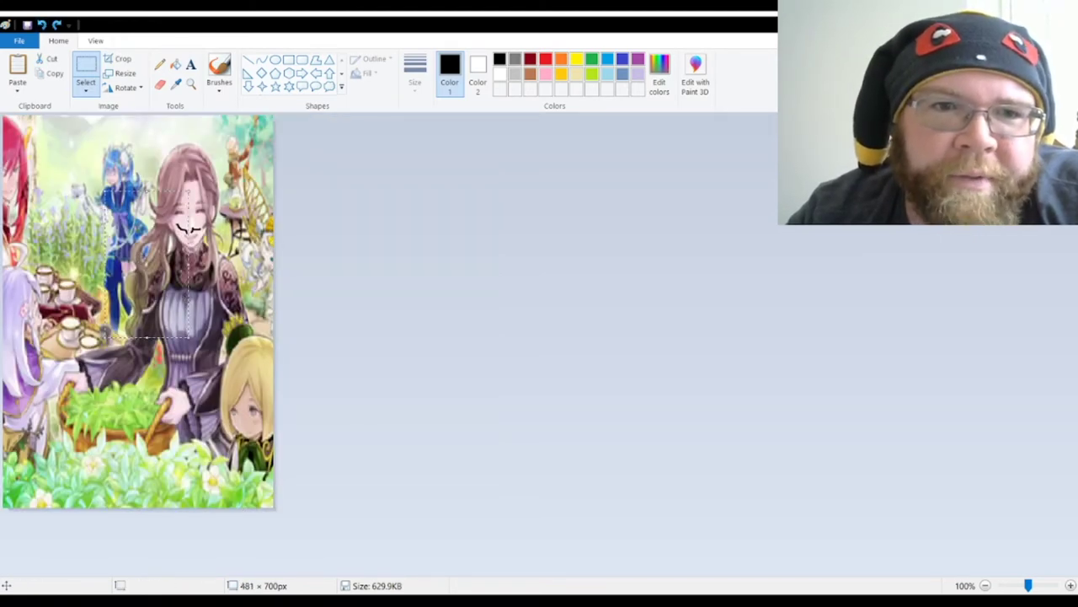
key("ctrl+v")
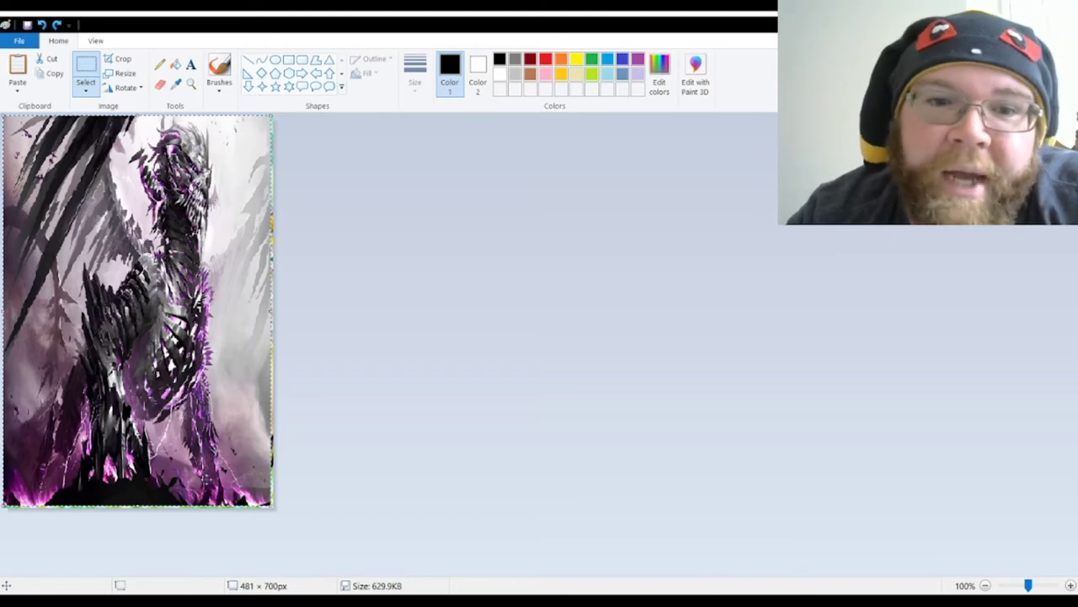
left_click_drag(273, 506, 83, 380)
left_click_drag(56, 292, 81, 308)
left_click_drag(213, 411, 37, 328)
left_click(605, 438)
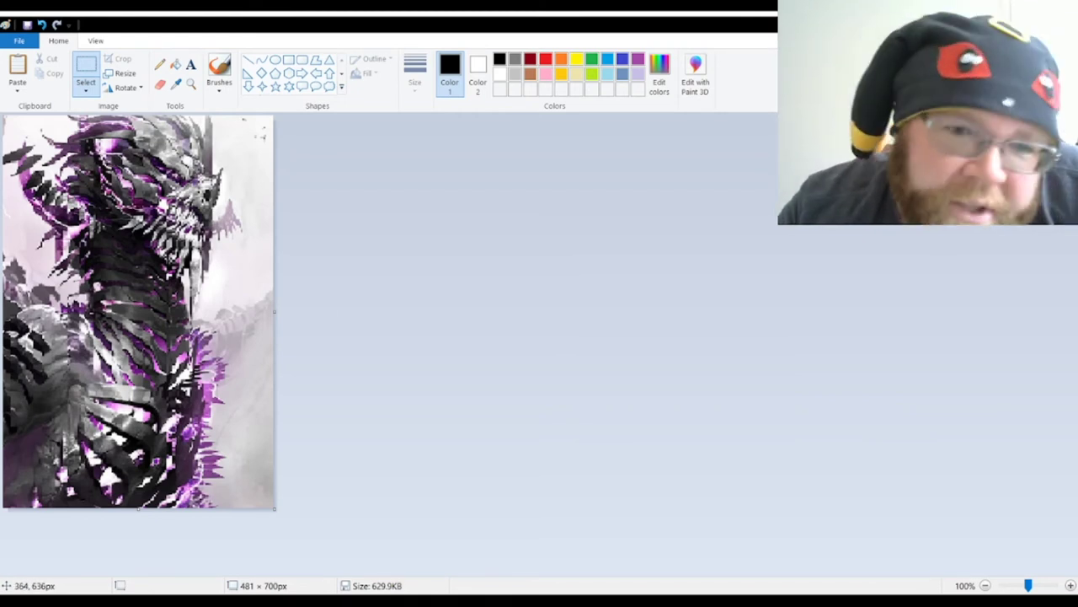
- Zoom in on the dragon's eye and paint a thick black angry-eye wedge over it
left_click(191, 84)
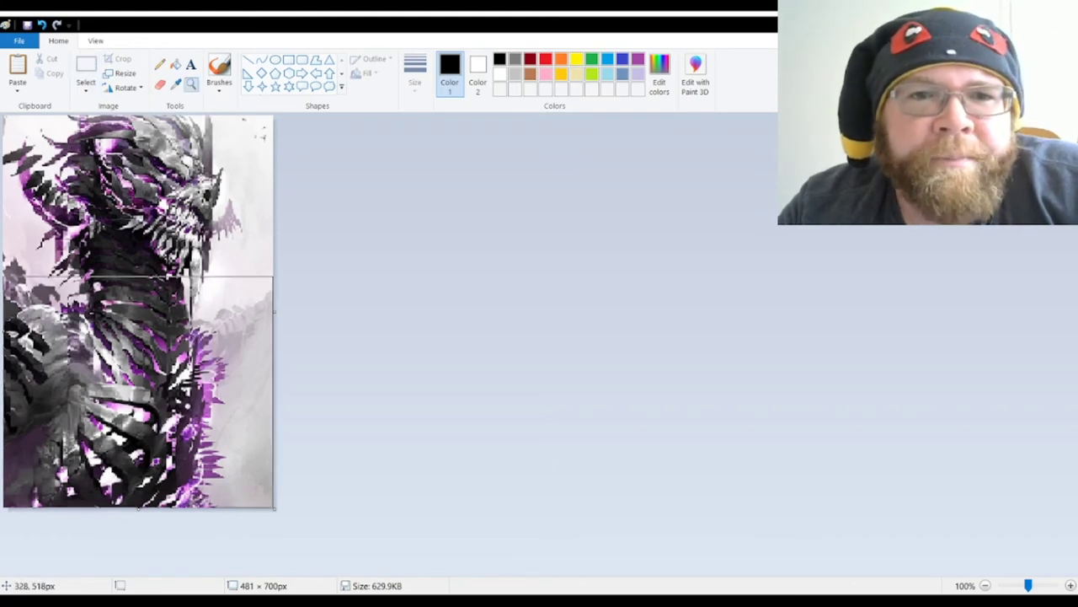
left_click(137, 195)
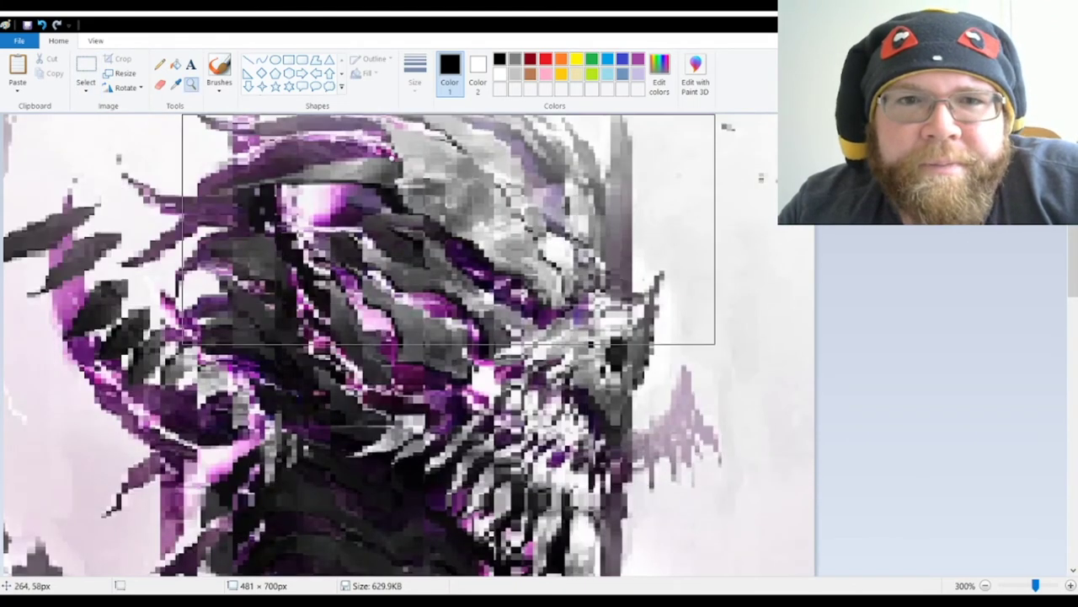
left_click(449, 226)
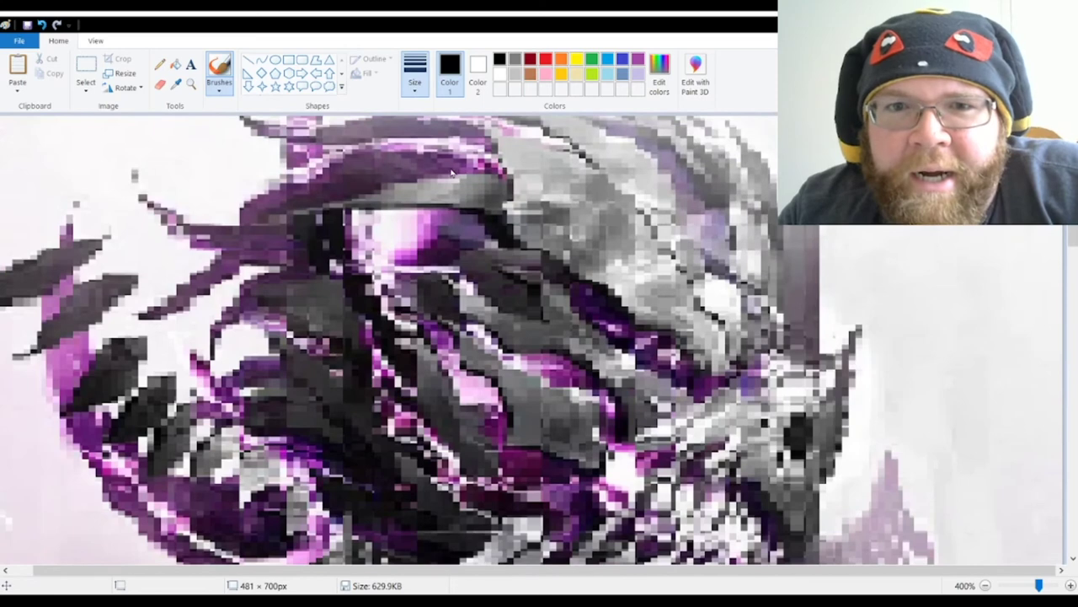
mouse_move(557, 271)
left_mouse_down()
mouse_move(718, 365)
mouse_move(804, 355)
left_mouse_up()
mouse_move(543, 253)
left_mouse_down()
mouse_move(602, 396)
mouse_move(716, 410)
mouse_move(800, 362)
mouse_move(636, 417)
mouse_move(581, 329)
mouse_move(606, 303)
mouse_move(712, 375)
mouse_move(628, 400)
mouse_move(624, 354)
mouse_move(680, 379)
left_mouse_up()
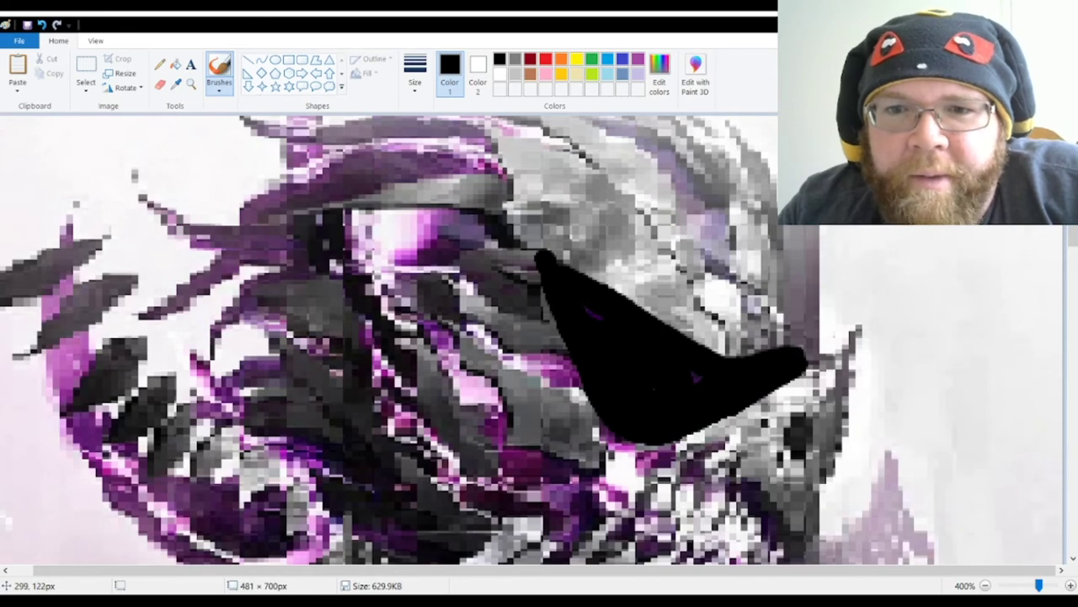
left_click(478, 75)
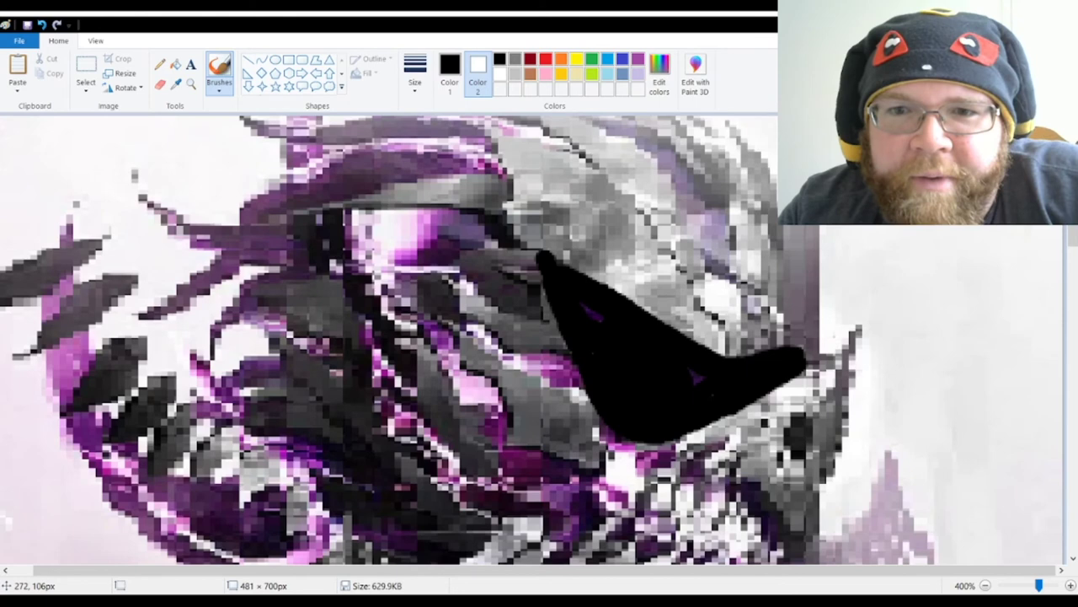
- Add a white highlight to the black eye and paint a black-and-grey thumbs-up hand at lower right
mouse_move(594, 358)
left_mouse_down()
mouse_move(622, 349)
mouse_move(594, 357)
mouse_move(580, 341)
mouse_move(607, 400)
left_mouse_up()
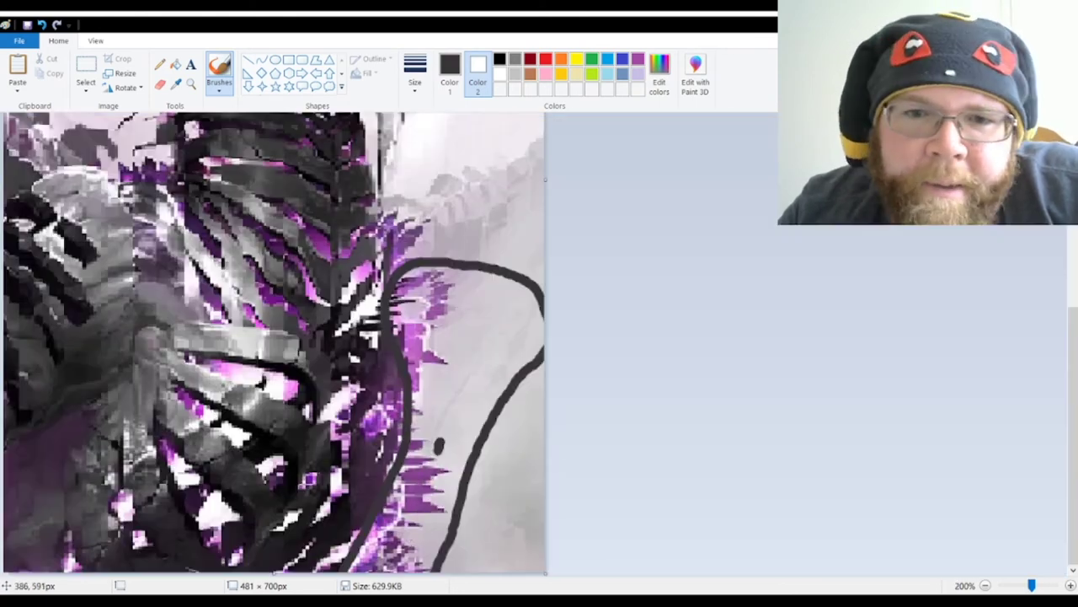
left_click_drag(411, 539, 482, 363)
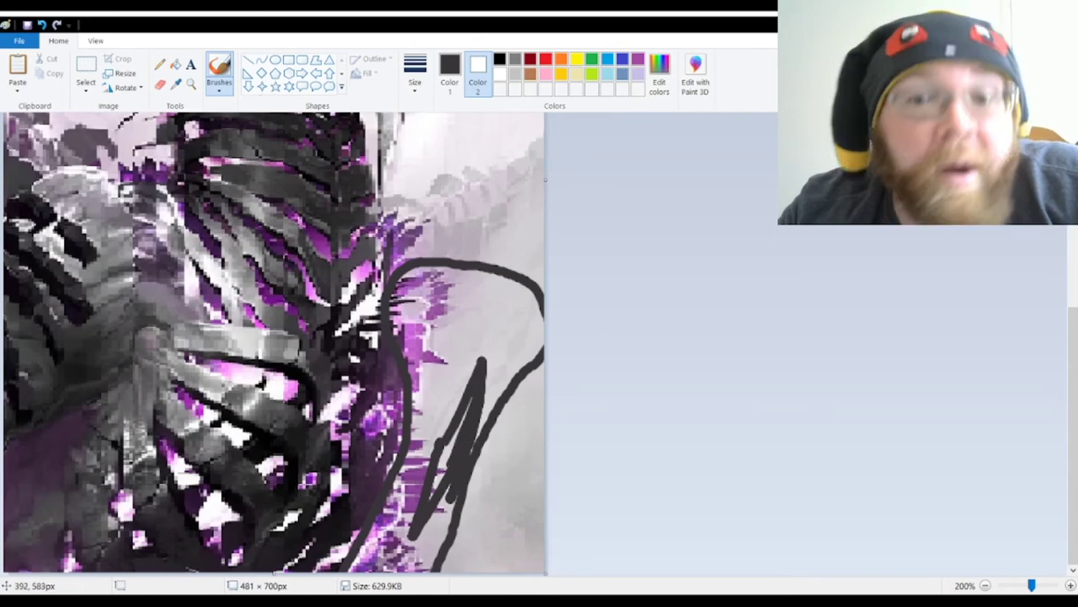
mouse_move(463, 416)
left_mouse_down()
mouse_move(417, 455)
mouse_move(422, 396)
mouse_move(415, 471)
mouse_move(362, 569)
mouse_move(422, 485)
mouse_move(386, 552)
left_mouse_up()
mouse_move(422, 461)
left_mouse_down()
mouse_move(396, 540)
mouse_move(446, 472)
mouse_move(449, 523)
left_mouse_up()
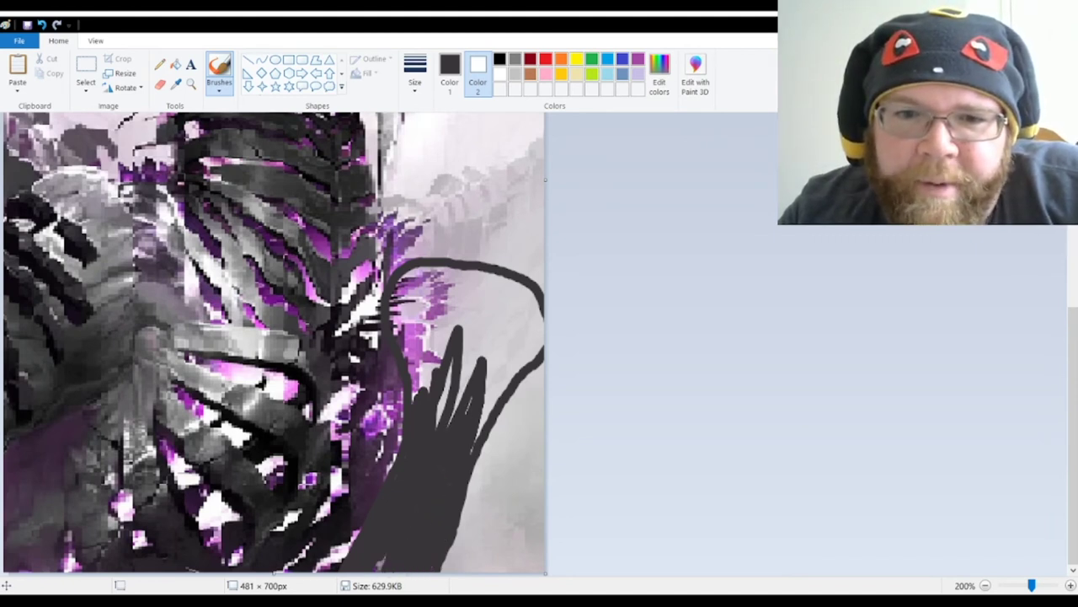
mouse_move(375, 566)
left_mouse_down()
mouse_move(457, 396)
mouse_move(443, 371)
mouse_move(418, 358)
mouse_move(418, 370)
mouse_move(395, 311)
mouse_move(415, 289)
mouse_move(410, 272)
mouse_move(411, 283)
mouse_move(425, 272)
mouse_move(445, 278)
mouse_move(492, 362)
mouse_move(459, 291)
mouse_move(413, 320)
mouse_move(455, 328)
mouse_move(451, 243)
left_mouse_up()
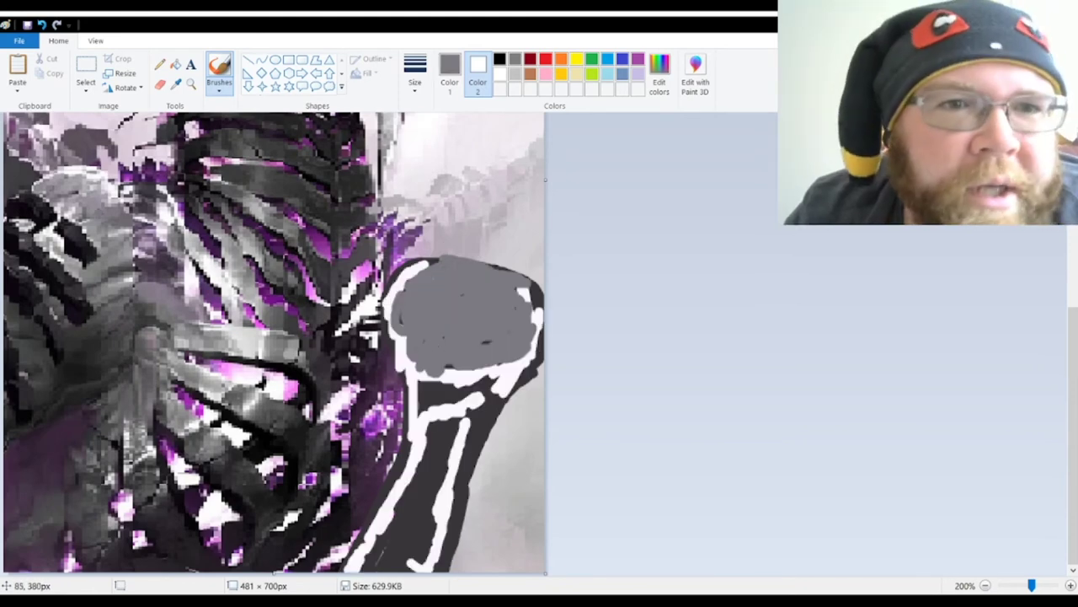
mouse_move(434, 396)
left_mouse_down()
mouse_move(421, 381)
mouse_move(419, 413)
mouse_move(491, 379)
mouse_move(426, 386)
mouse_move(454, 400)
mouse_move(421, 383)
mouse_move(497, 381)
mouse_move(432, 385)
mouse_move(417, 409)
mouse_move(421, 389)
mouse_move(459, 394)
mouse_move(422, 384)
mouse_move(493, 413)
mouse_move(455, 442)
mouse_move(434, 480)
mouse_move(434, 530)
mouse_move(413, 559)
mouse_move(417, 493)
mouse_move(387, 564)
mouse_move(375, 518)
left_mouse_up()
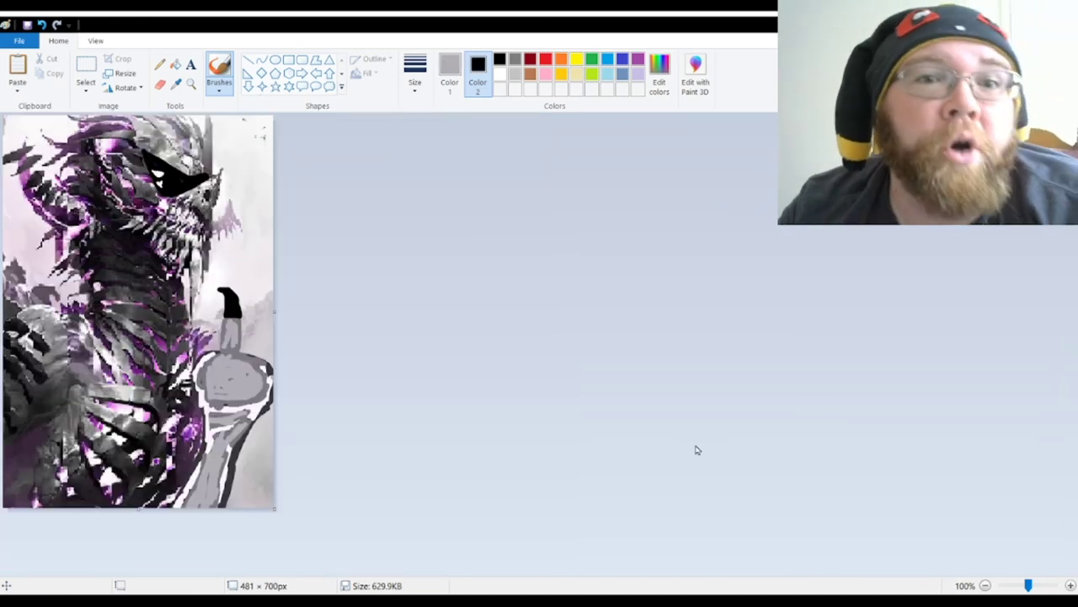